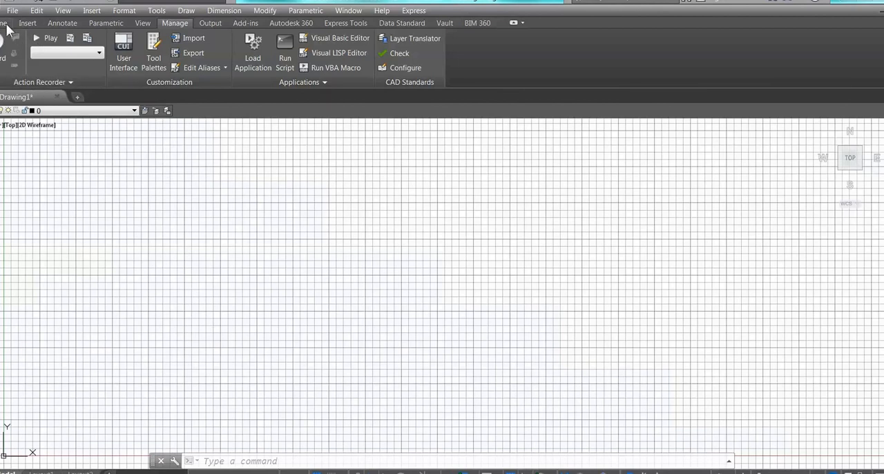
# - Save the current workspace as a new workspace named with the person's first name
pyautogui.click(222, 4)
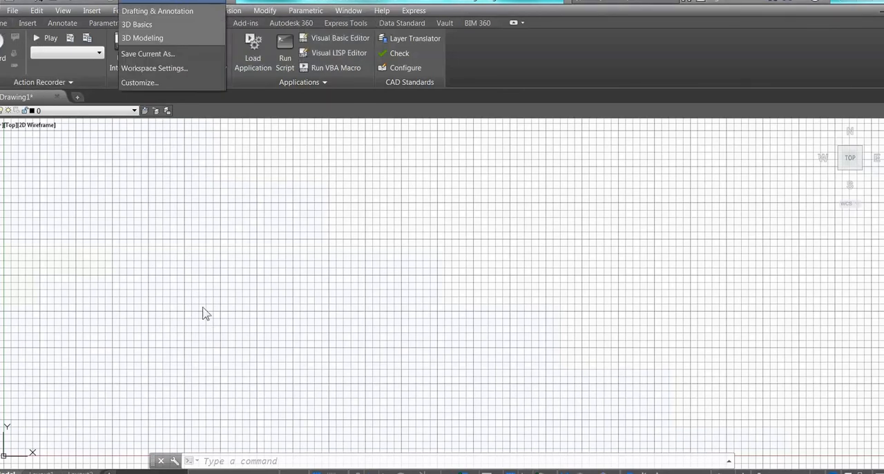
pyautogui.click(233, 460)
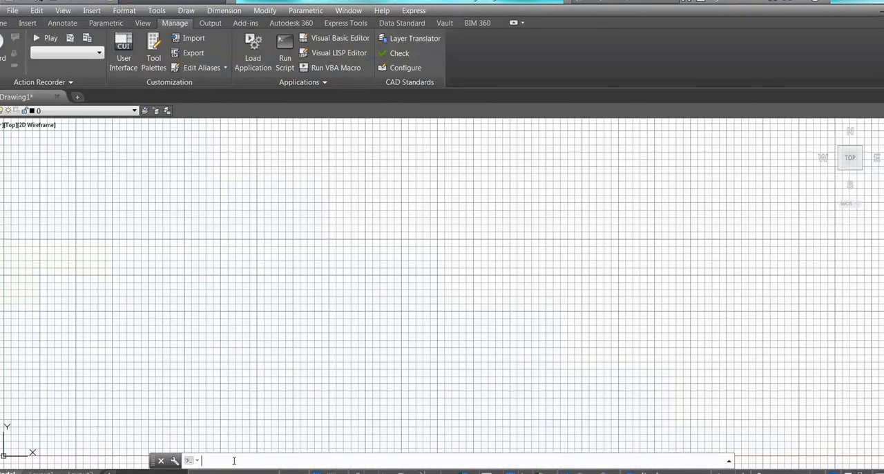
pyautogui.write('workspace')
pyautogui.press('Return')
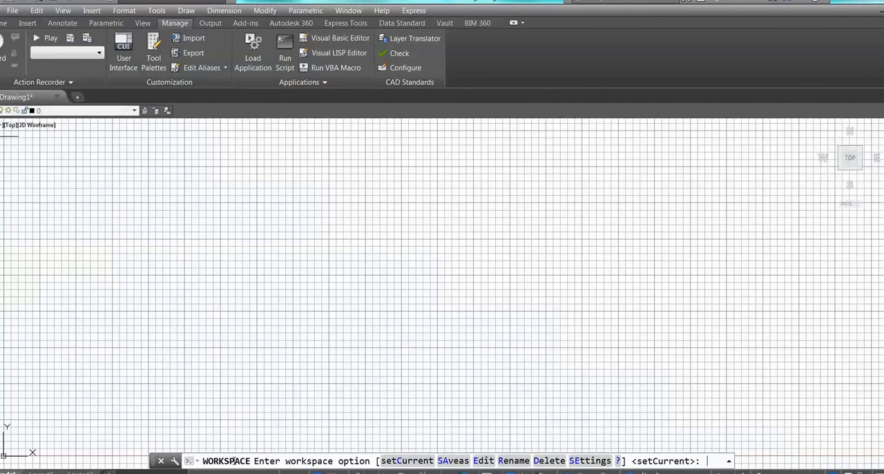
pyautogui.write('sa')
pyautogui.press('Return')
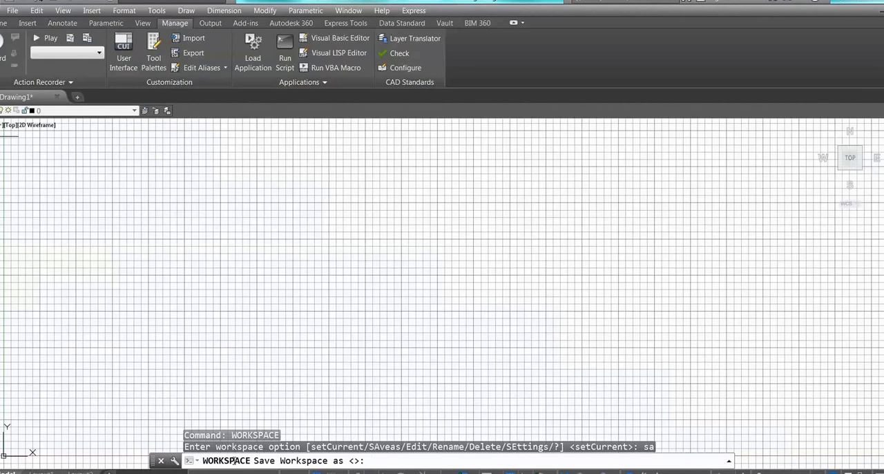
pyautogui.write('Shawn')
pyautogui.press('Return')
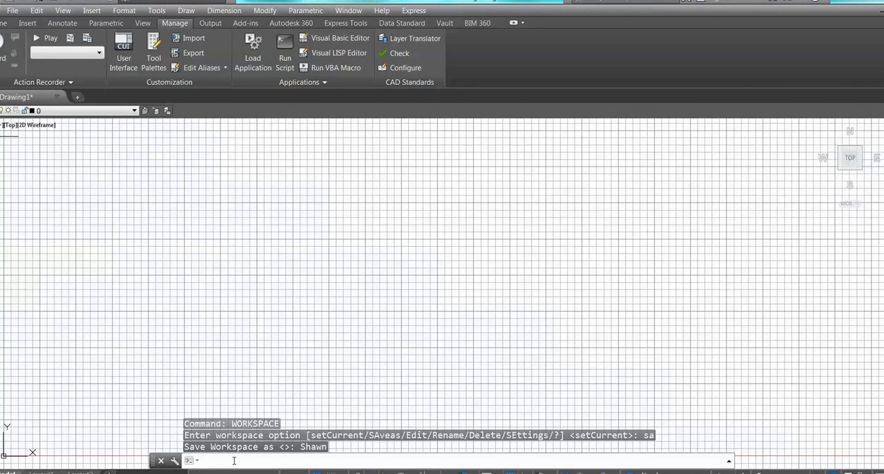
# - Review the workspace settings for menu display order and saving changes when switching workspaces, and accept them
pyautogui.write('wo')
pyautogui.press('Return')
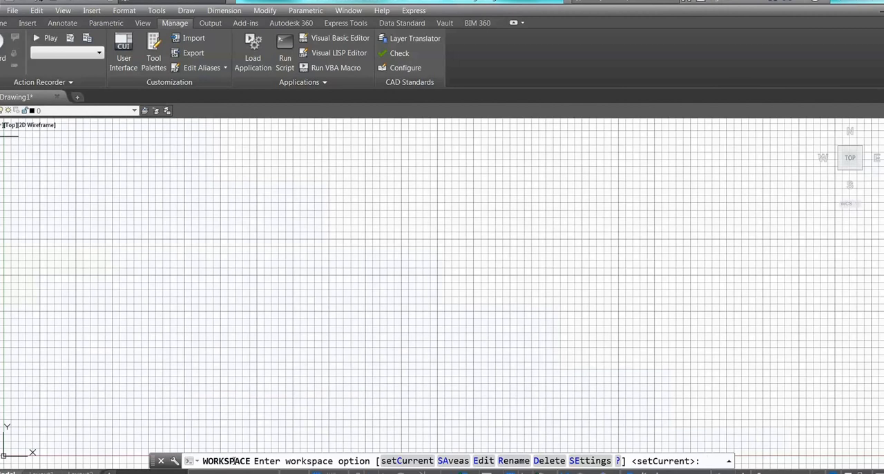
pyautogui.press('Down')
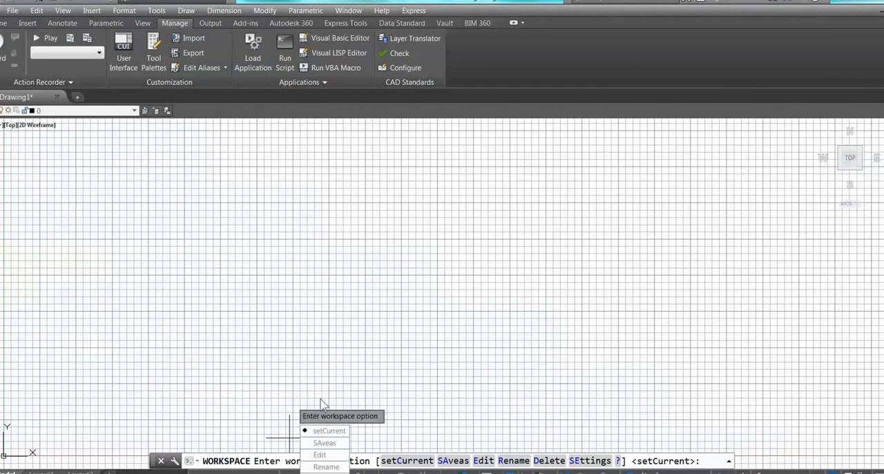
pyautogui.click(588, 461)
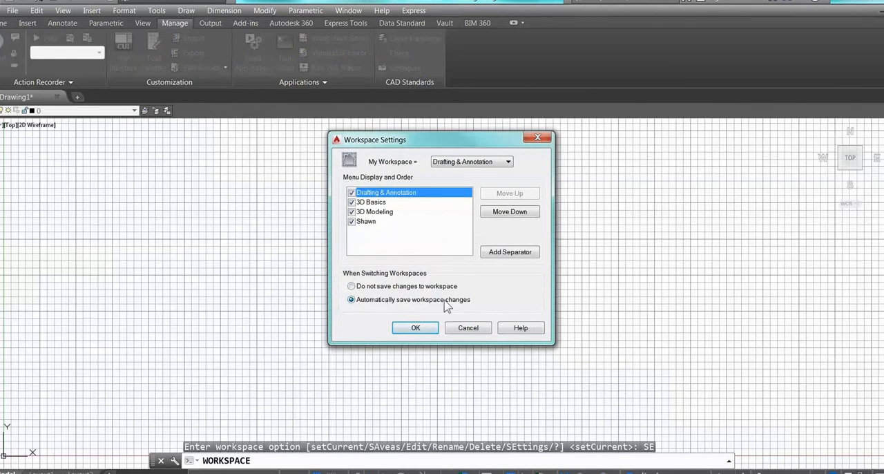
pyautogui.click(414, 330)
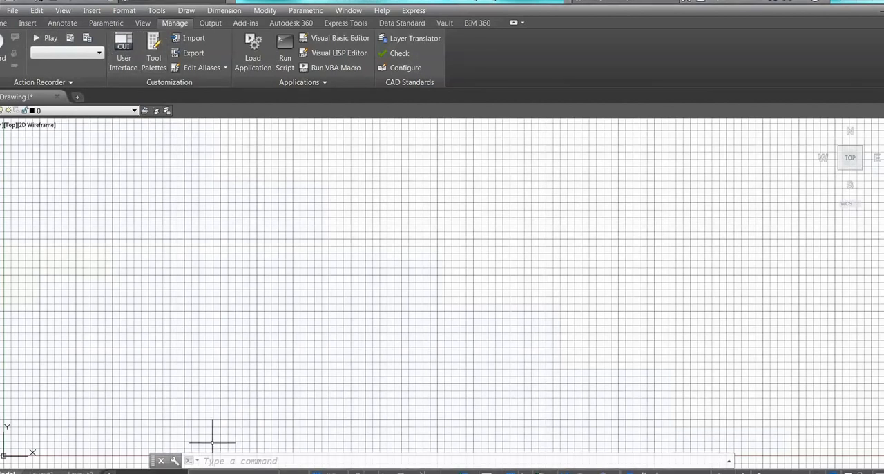
# - Copy the current custom workspace from the main customization file into a new customization file with the CUI transfer function
pyautogui.write('CUI')
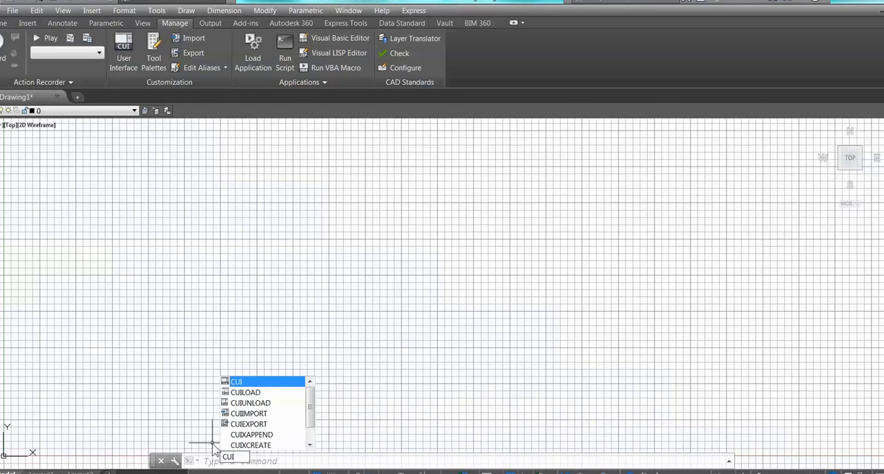
pyautogui.press('Return')
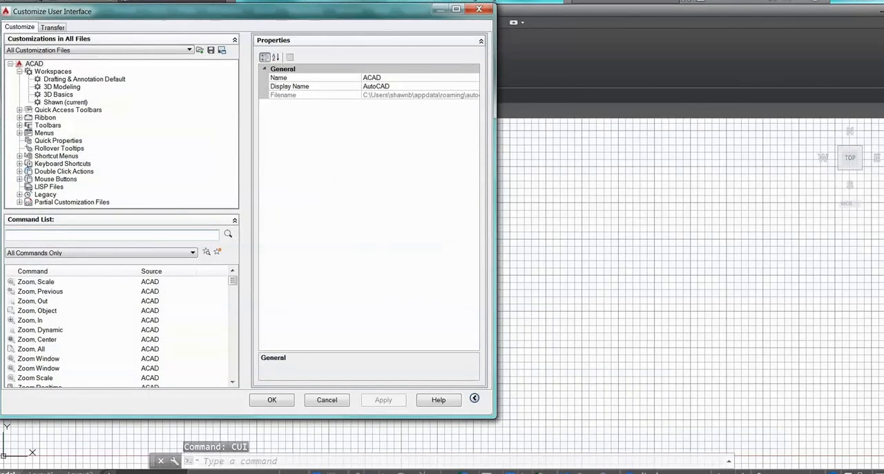
pyautogui.click(51, 27)
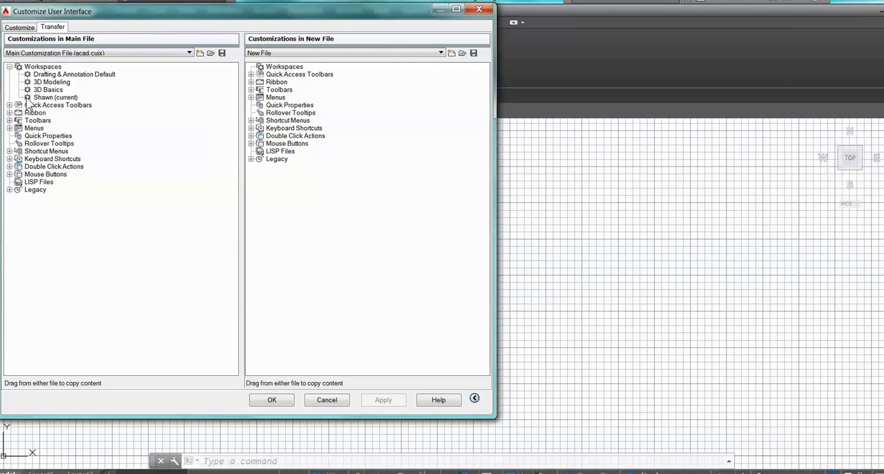
pyautogui.moveTo(33, 99); pyautogui.dragTo(283, 70)
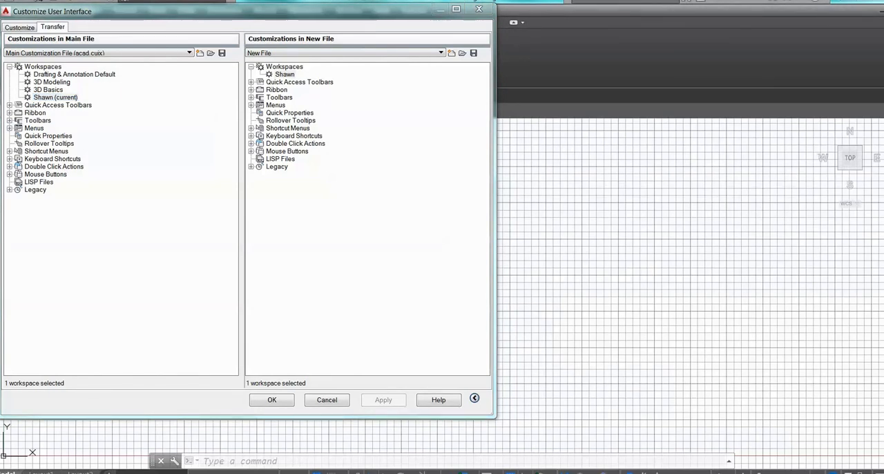
# - Save the new customization file to the Desktop as CUI, replace the existing file, and finish customizing the user interface
pyautogui.click(474, 55)
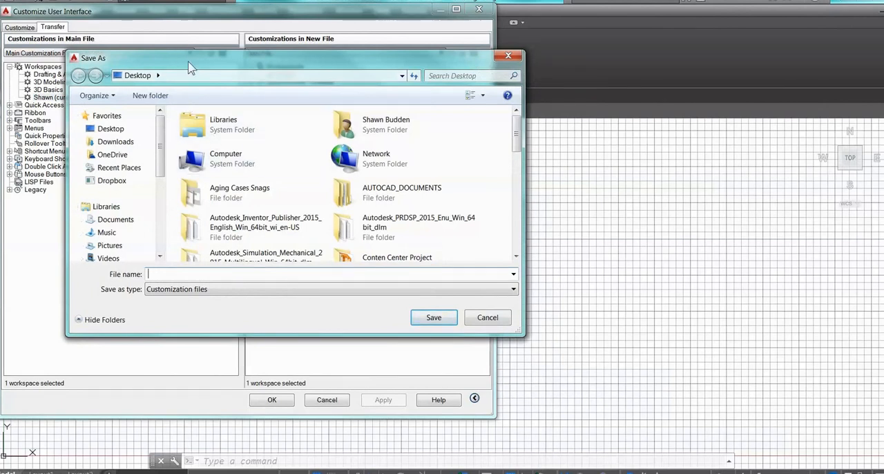
pyautogui.moveTo(189, 62); pyautogui.dragTo(274, 120)
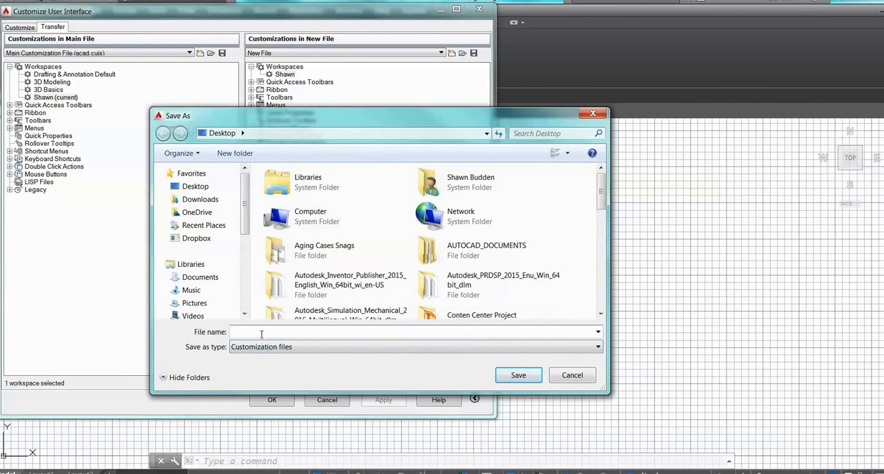
pyautogui.write('CUI')
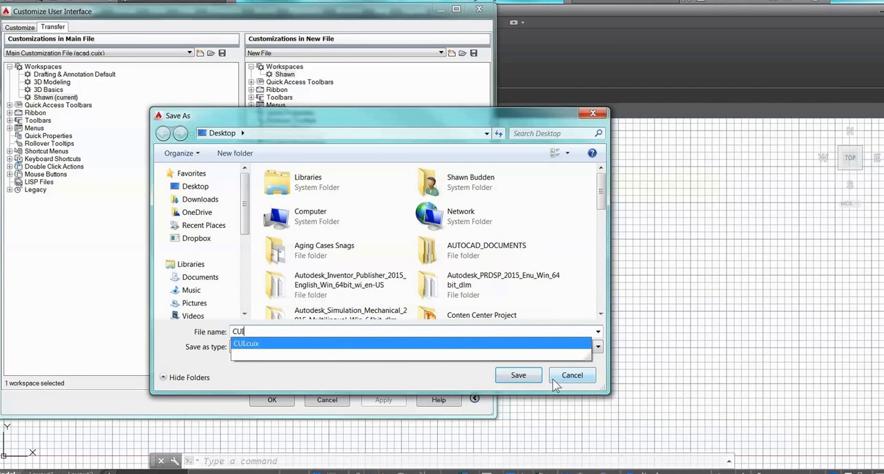
pyautogui.click(518, 379)
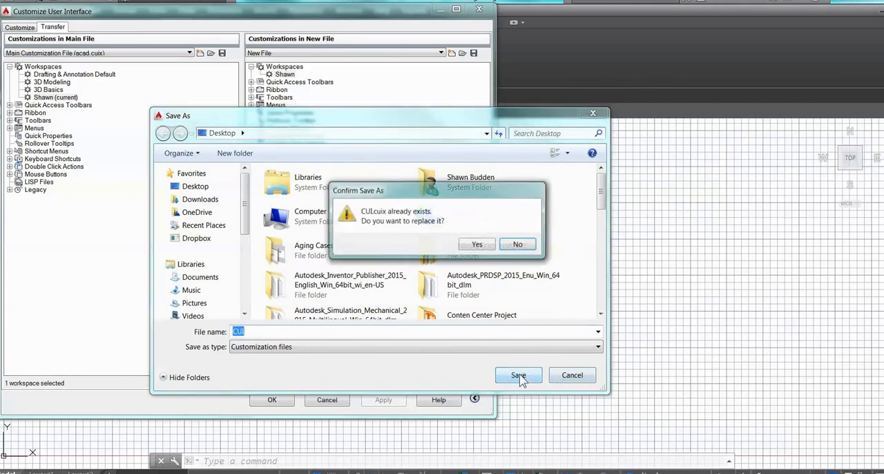
pyautogui.click(476, 246)
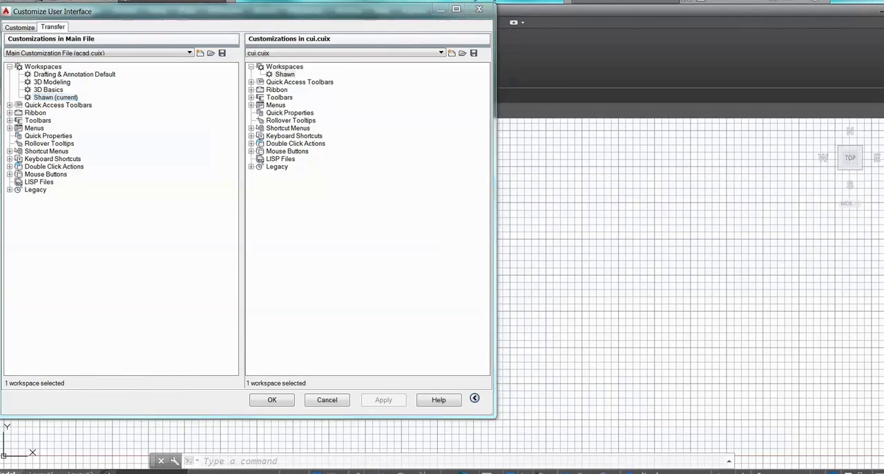
pyautogui.click(272, 400)
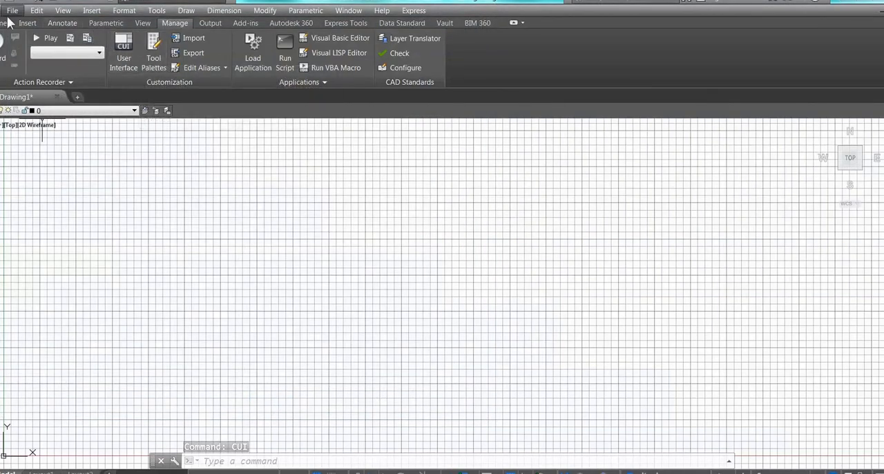
# - Rename the current profile in Options by appending _B to its name
pyautogui.click(2, 11)
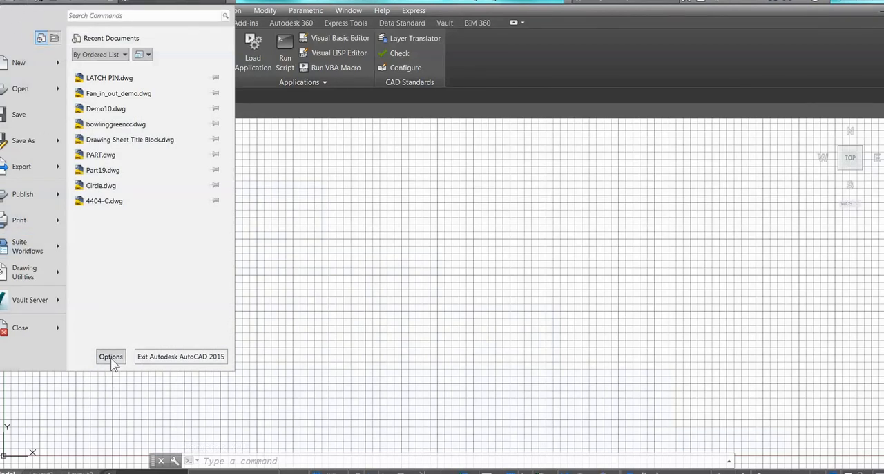
pyautogui.click(215, 464)
pyautogui.click(217, 461)
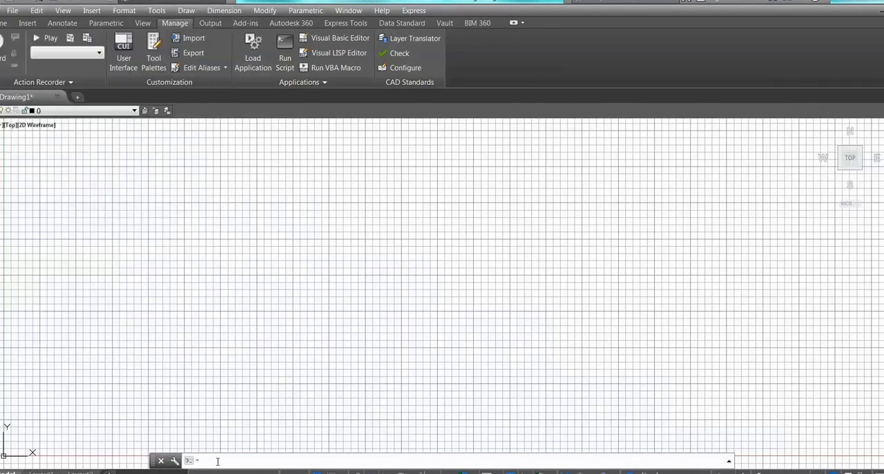
pyautogui.write('options')
pyautogui.press('Return')
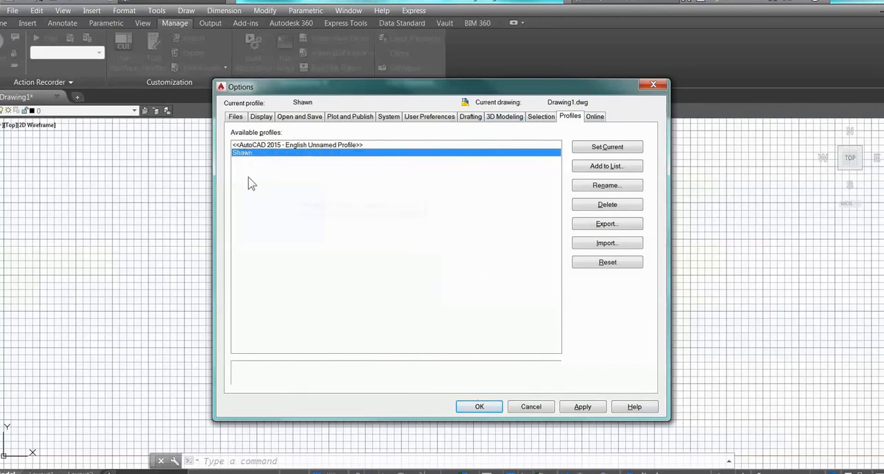
pyautogui.click(607, 187)
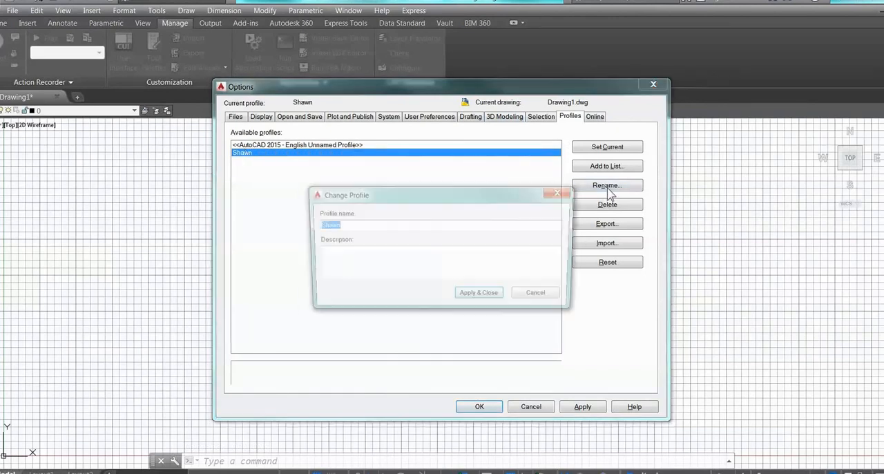
pyautogui.click(353, 225)
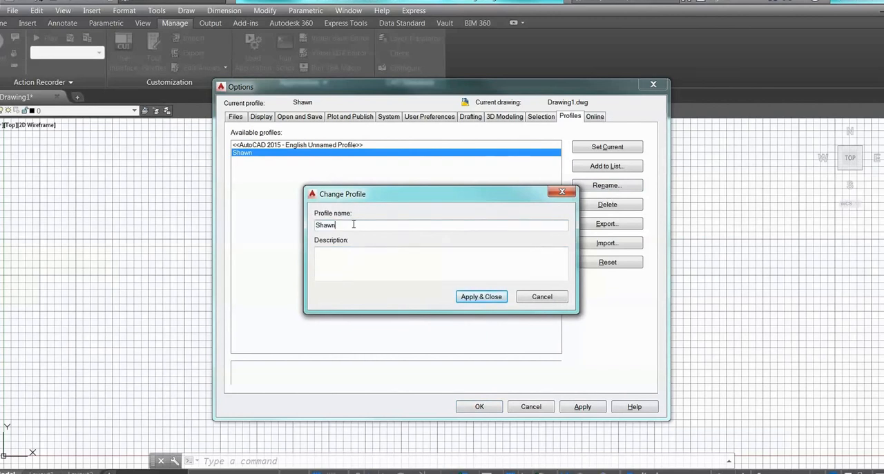
pyautogui.write('_B')
pyautogui.click(481, 297)
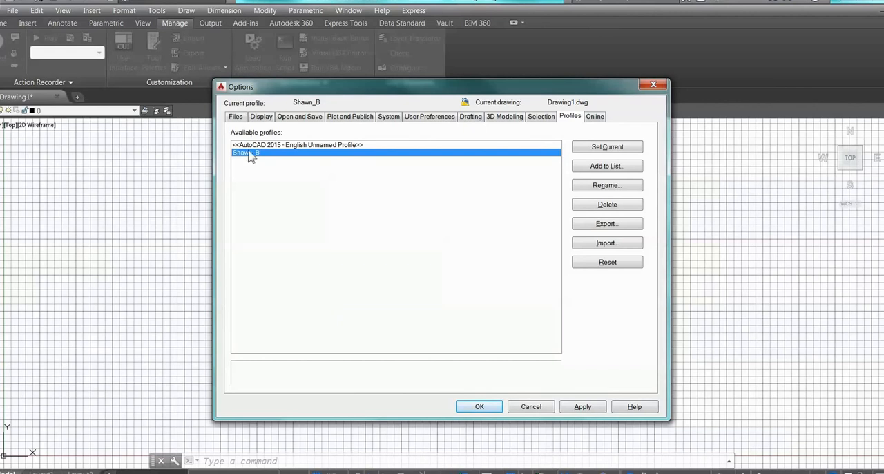
# - Export the renamed profile to the Desktop as an ARG file named with the person's first name plus _Profile, and accept the options
pyautogui.click(616, 228)
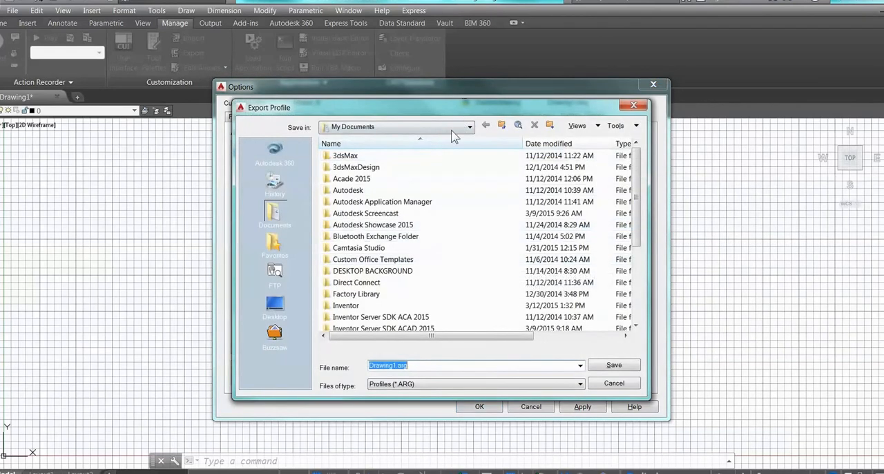
pyautogui.click(275, 305)
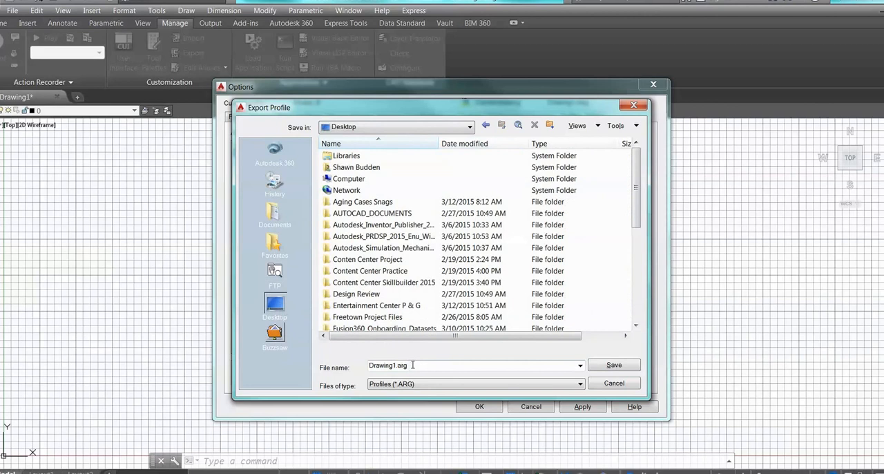
pyautogui.moveTo(412, 365); pyautogui.dragTo(338, 368)
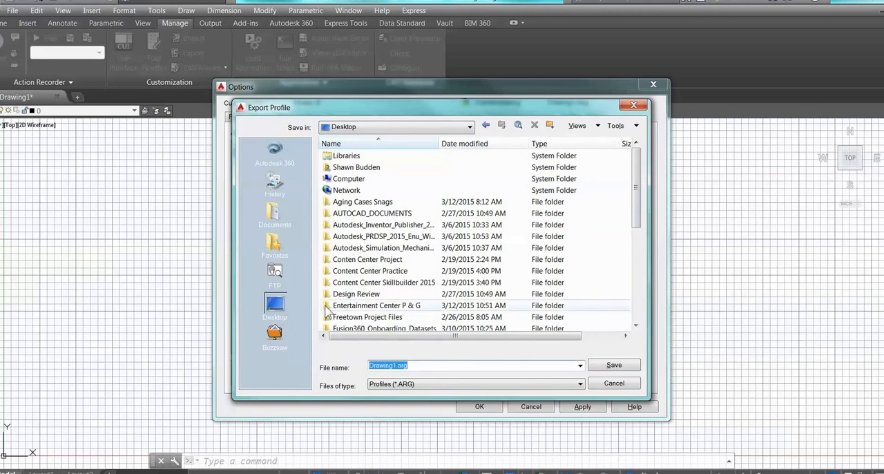
pyautogui.write('Shawn')
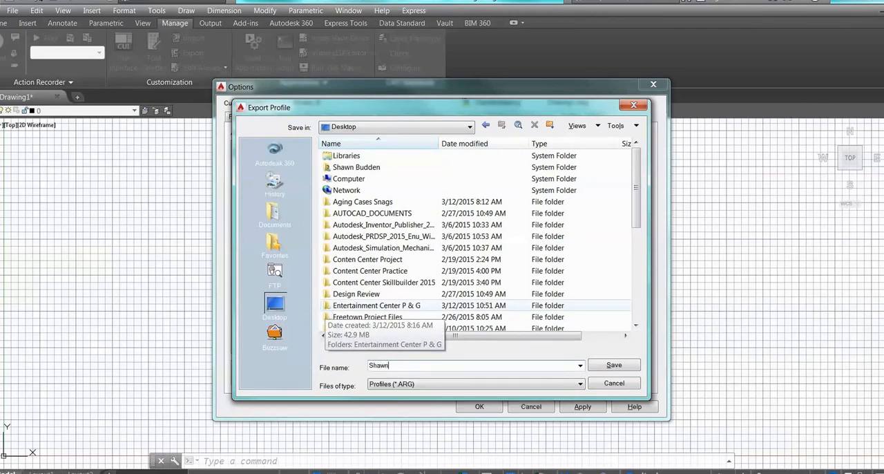
pyautogui.write('_Profile')
pyautogui.click(614, 366)
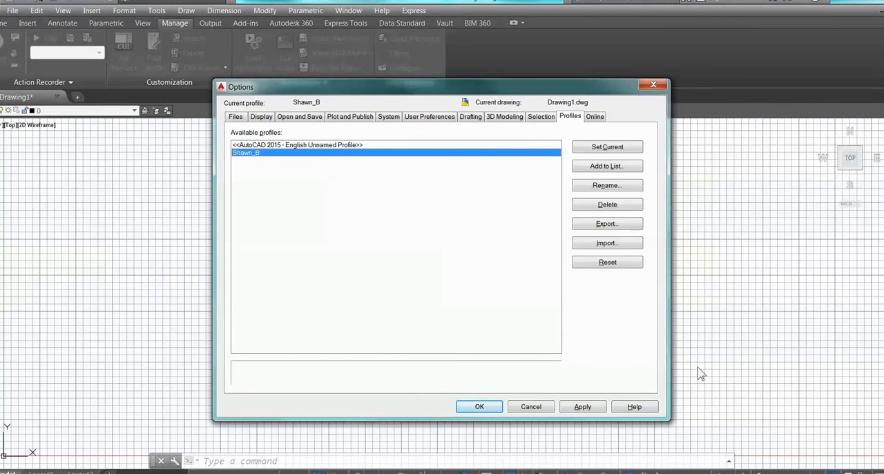
pyautogui.click(485, 407)
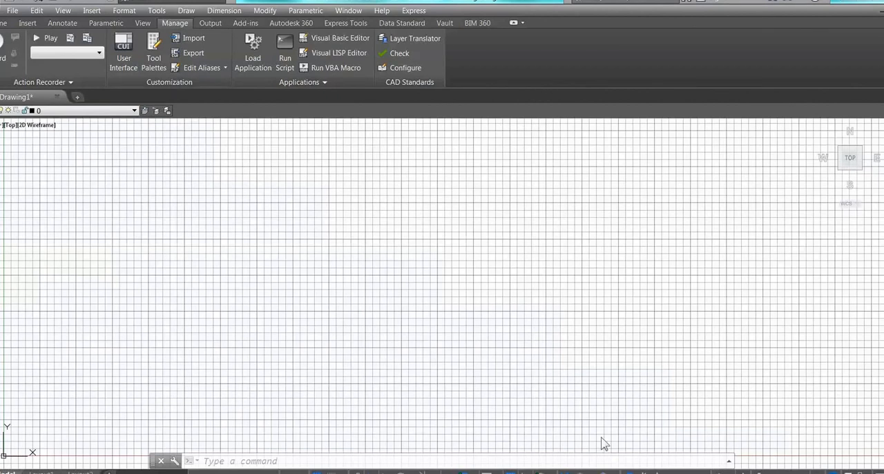
# - Import the ARG profile named with the person's first name plus _Profile from the Desktop, make it current and accept the options
pyautogui.click(311, 458)
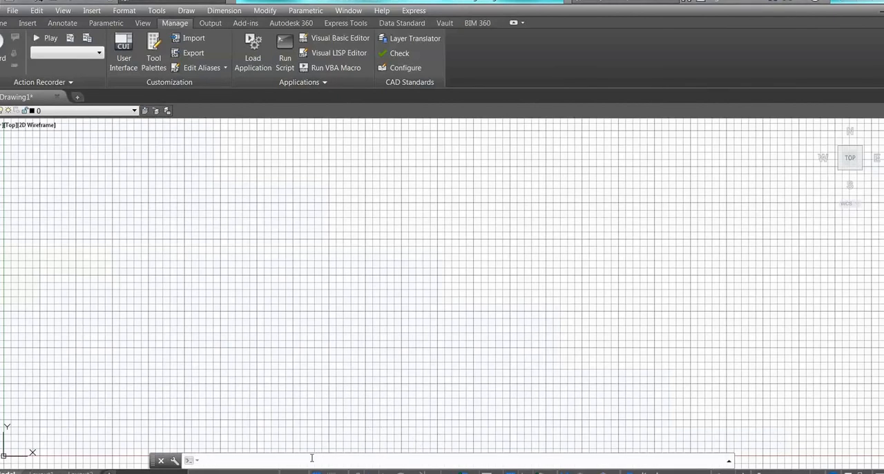
pyautogui.write('o')
pyautogui.press('Return')
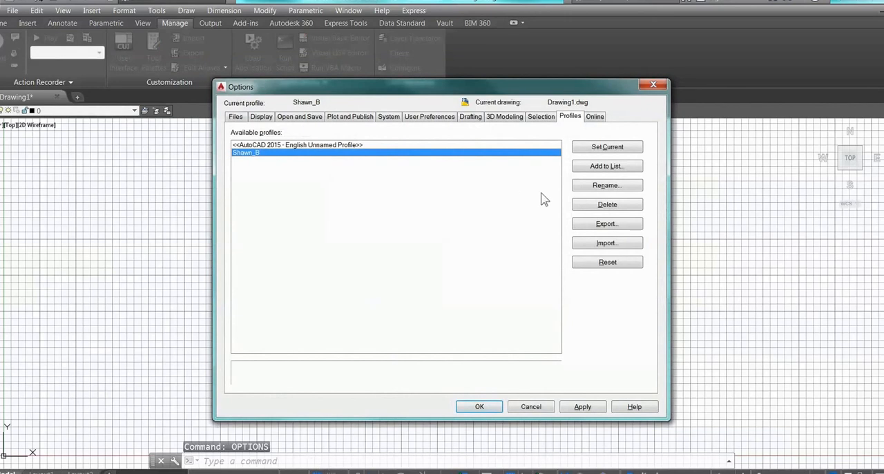
pyautogui.click(609, 244)
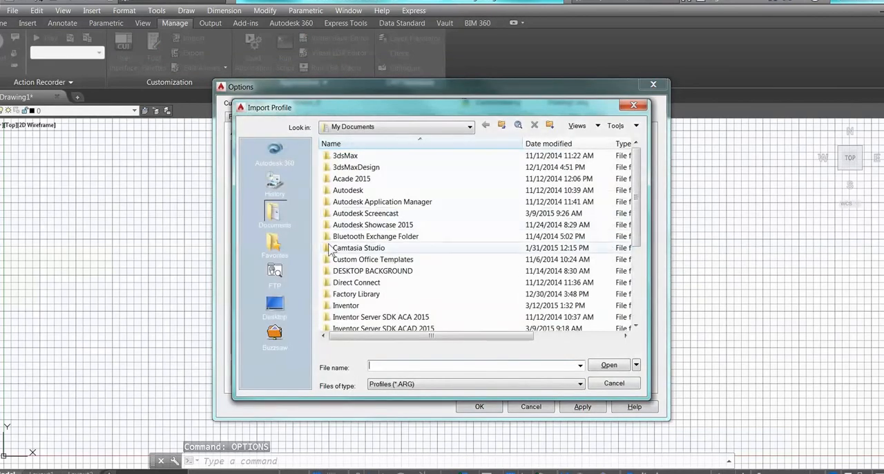
pyautogui.click(274, 305)
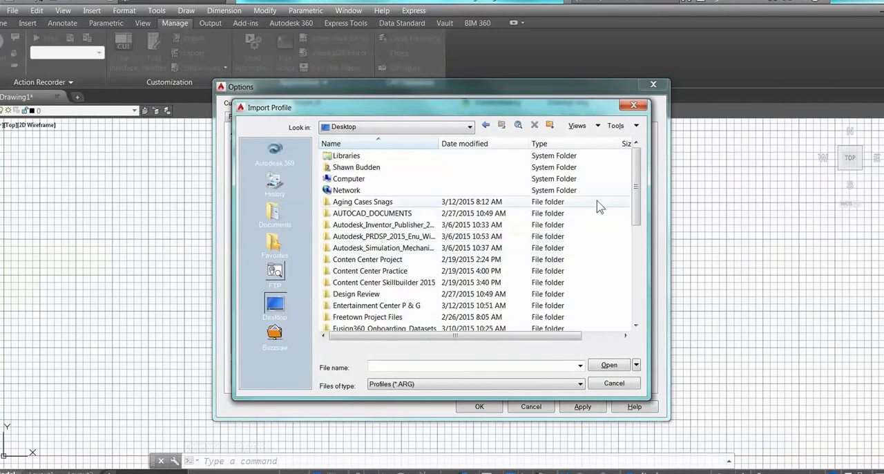
pyautogui.moveTo(635, 173); pyautogui.dragTo(631, 268)
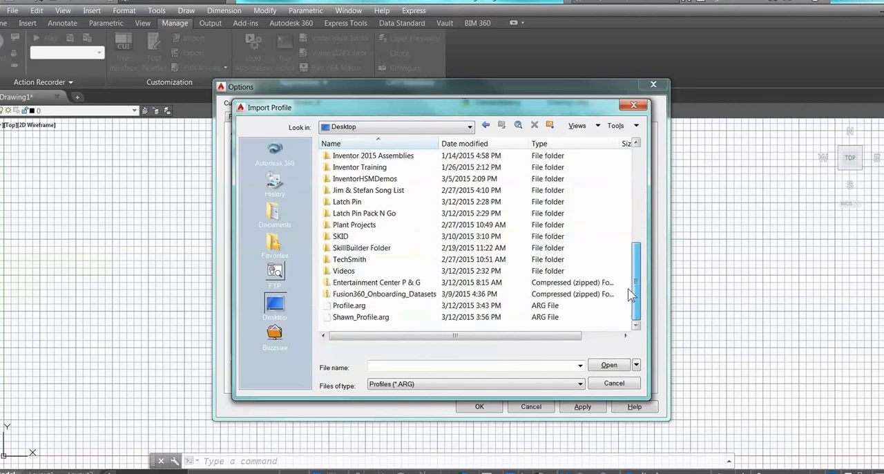
pyautogui.click(373, 306)
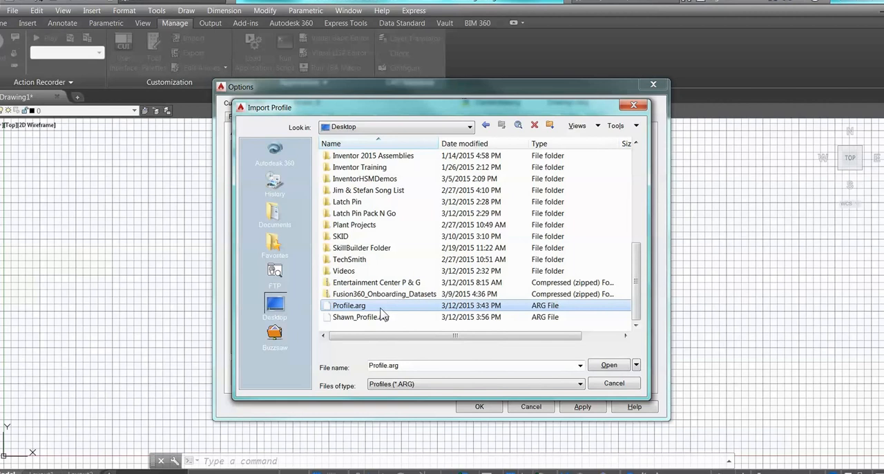
pyautogui.click(389, 318)
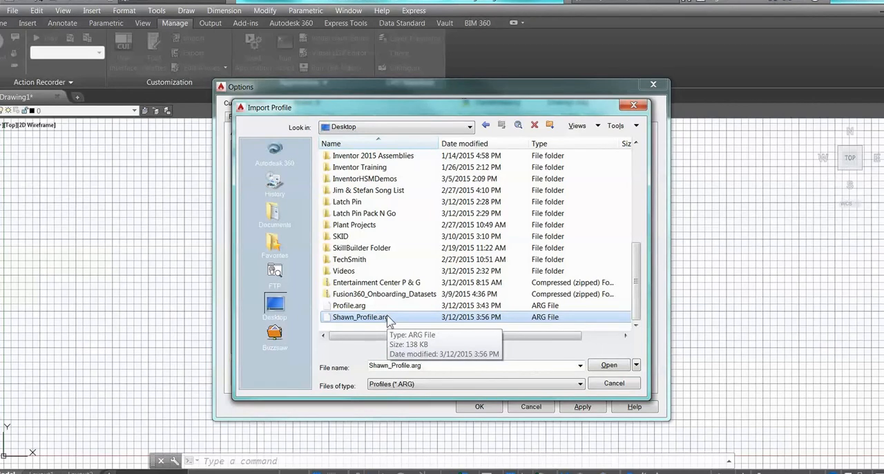
pyautogui.click(605, 366)
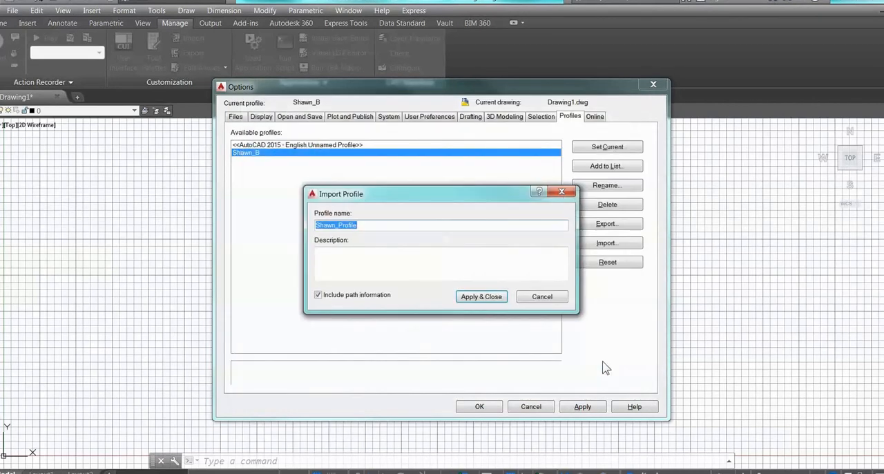
pyautogui.click(483, 300)
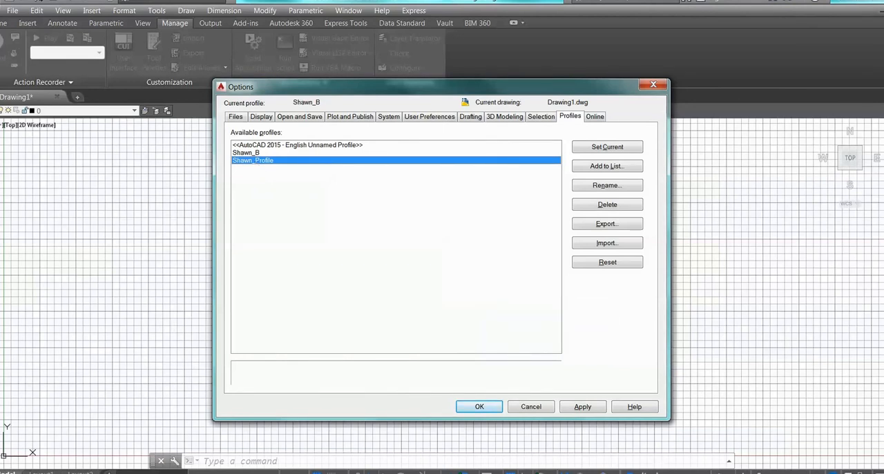
pyautogui.click(584, 149)
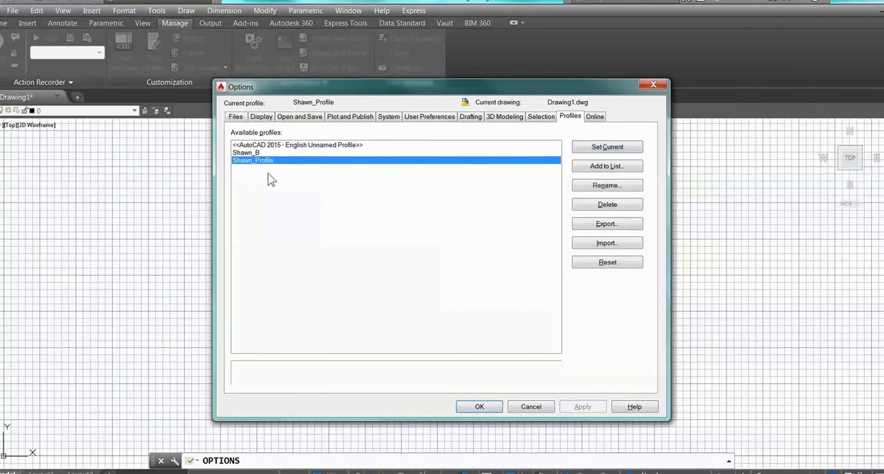
pyautogui.click(487, 411)
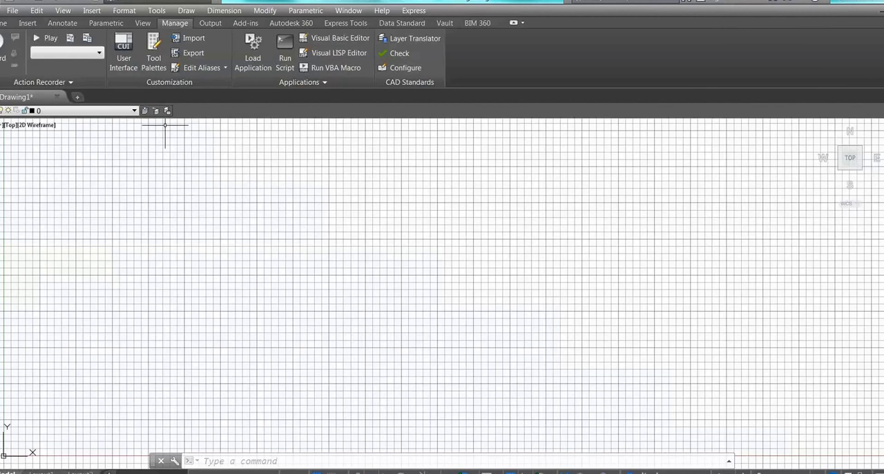
pyautogui.click(236, 457)
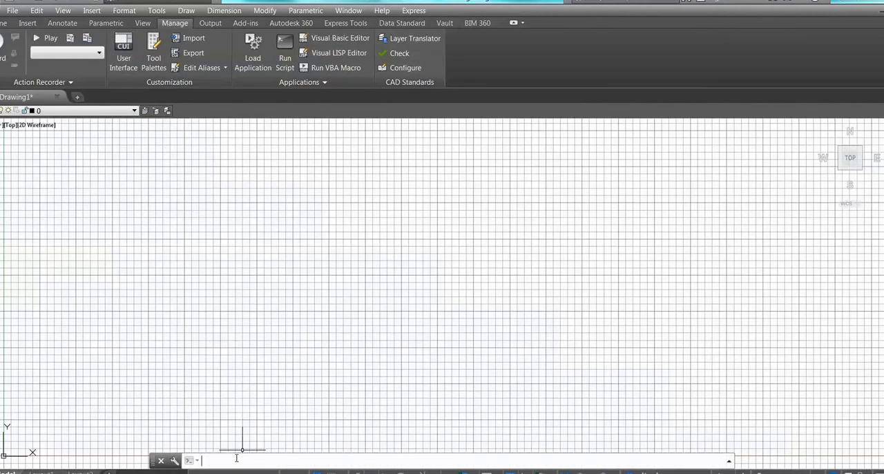
pyautogui.write('cui')
pyautogui.press('Return')
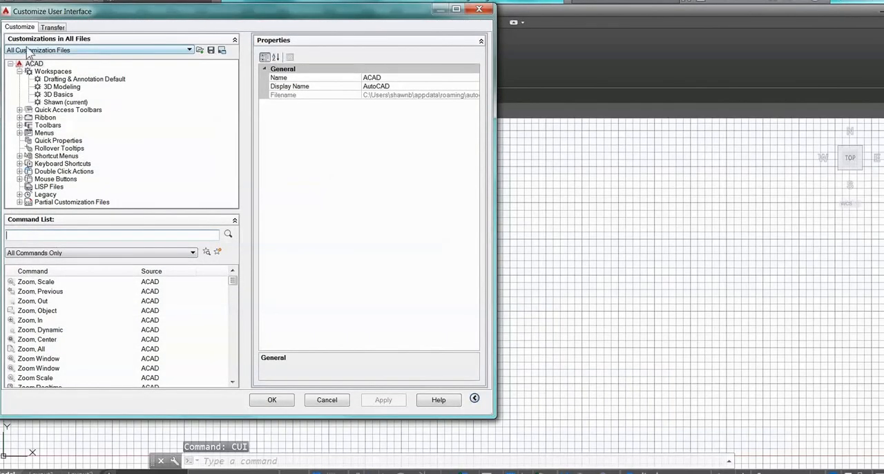
pyautogui.click(53, 28)
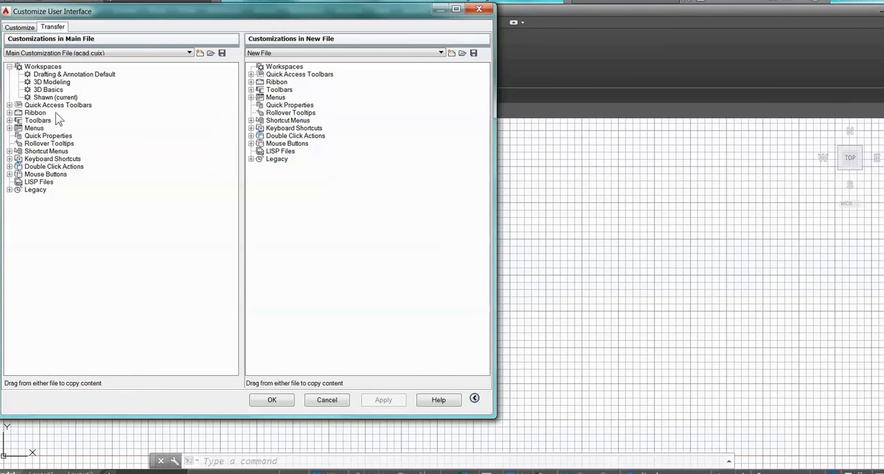
pyautogui.moveTo(38, 98); pyautogui.dragTo(275, 69)
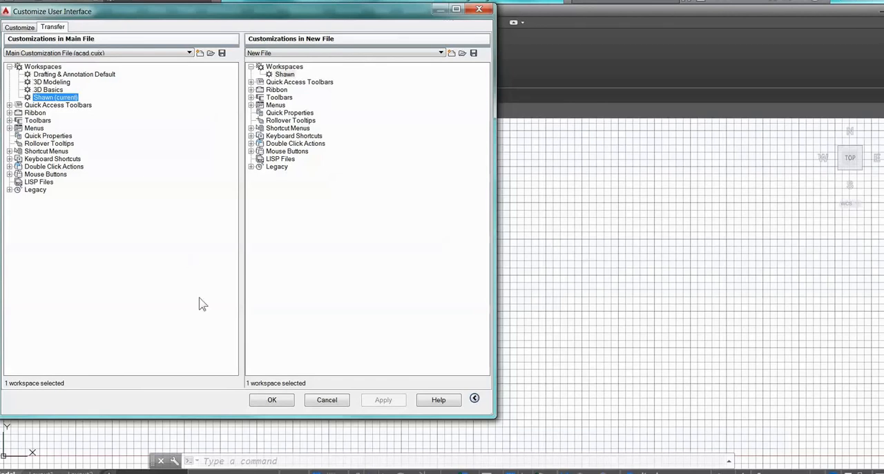
pyautogui.click(326, 401)
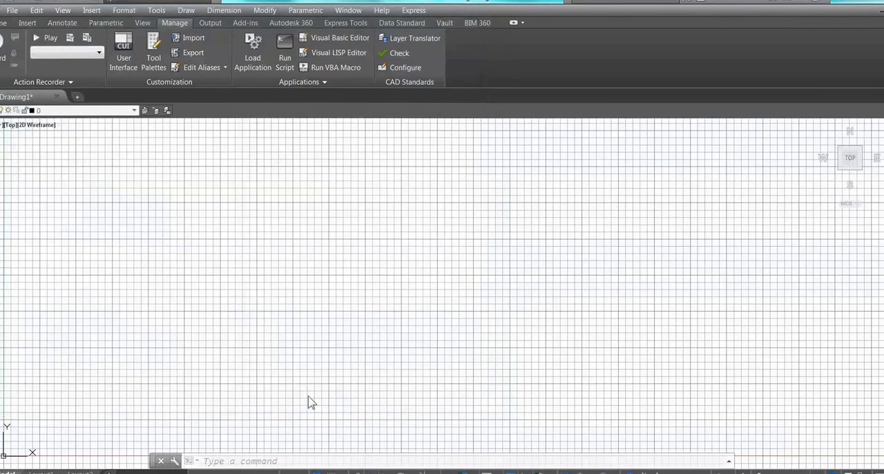
# - Start customizing the user interface with the CUI command
pyautogui.click(241, 461)
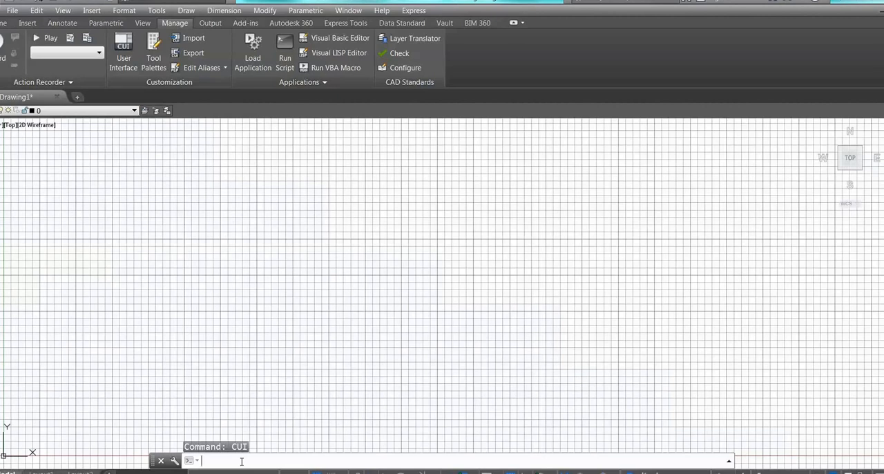
pyautogui.write('cui')
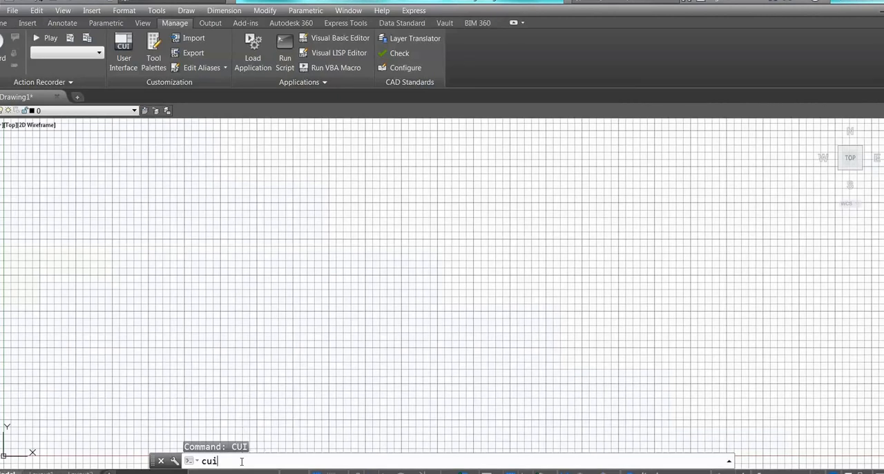
pyautogui.press('Return')
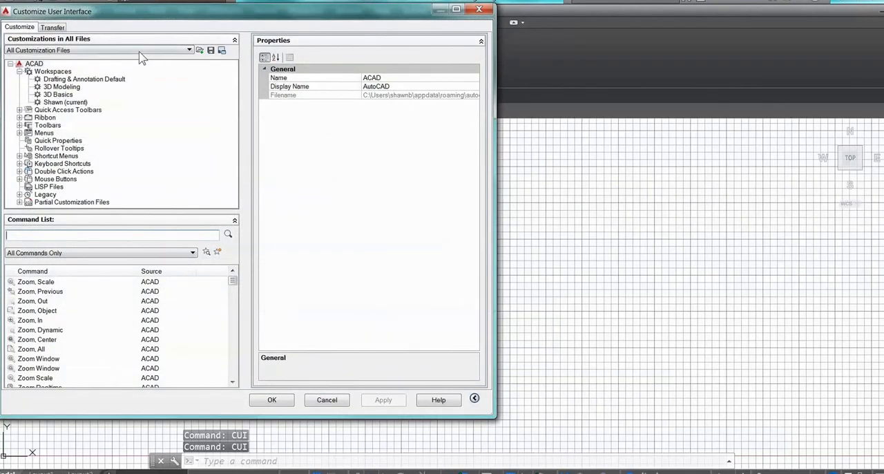
pyautogui.click(199, 51)
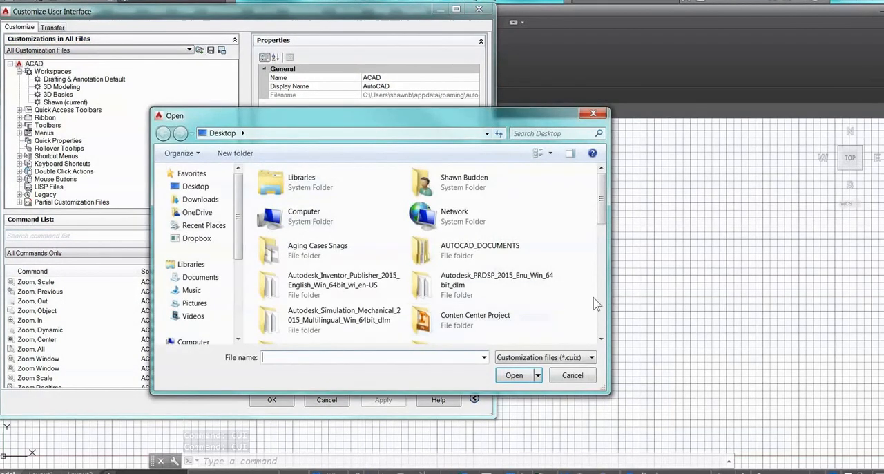
pyautogui.moveTo(601, 196); pyautogui.dragTo(603, 321)
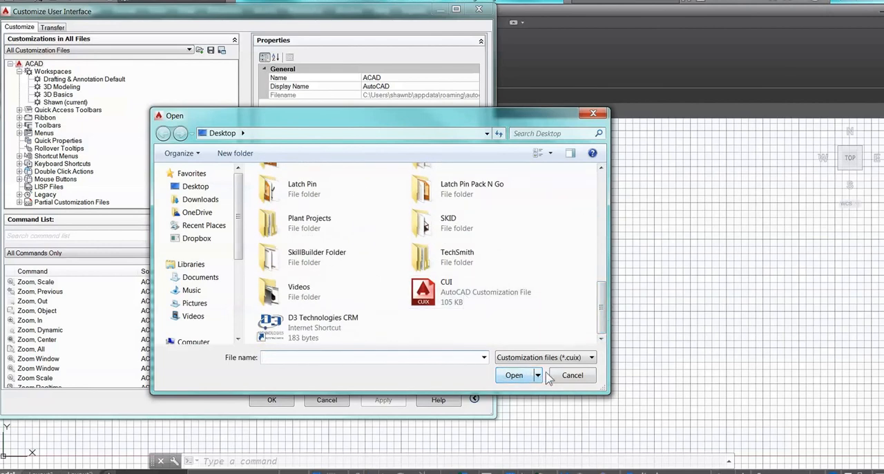
pyautogui.click(571, 375)
# - Load the CUI customization file from the Desktop for transfer, copy its custom workspace into the new file and accept the customization
pyautogui.click(53, 27)
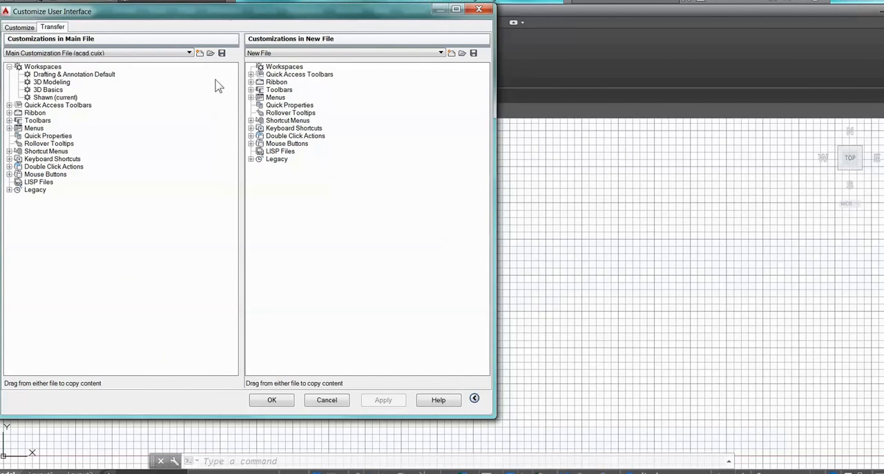
pyautogui.click(211, 53)
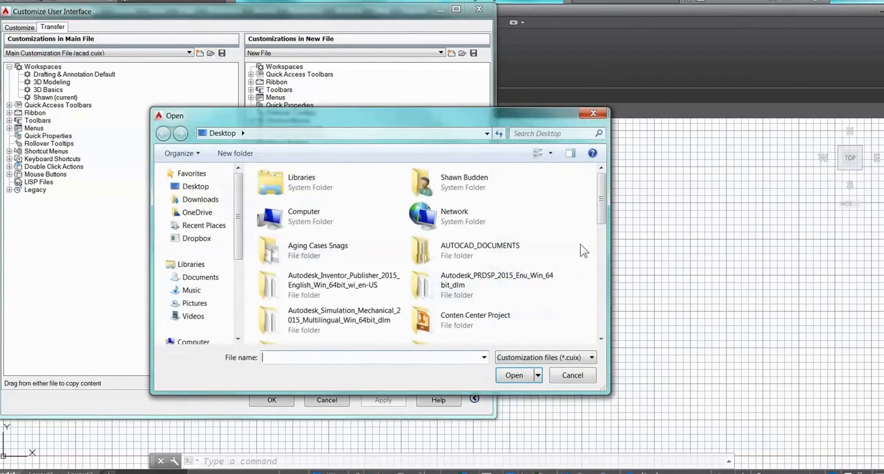
pyautogui.moveTo(602, 188); pyautogui.dragTo(603, 308)
pyautogui.click(456, 295)
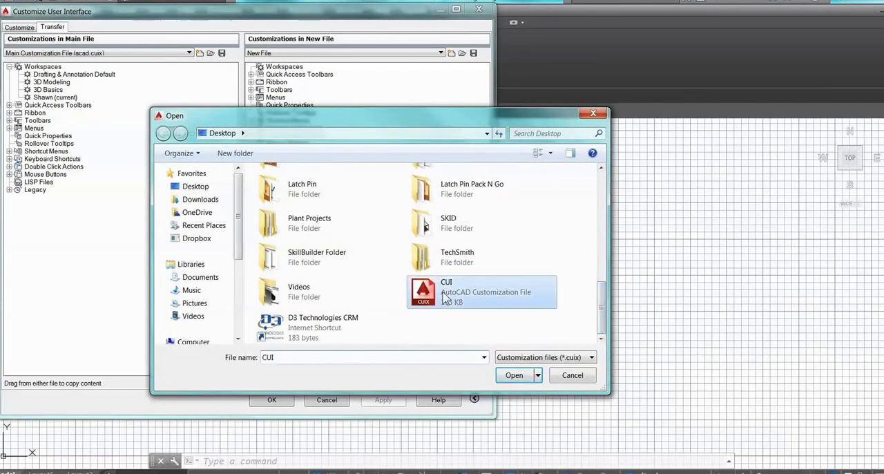
pyautogui.click(524, 380)
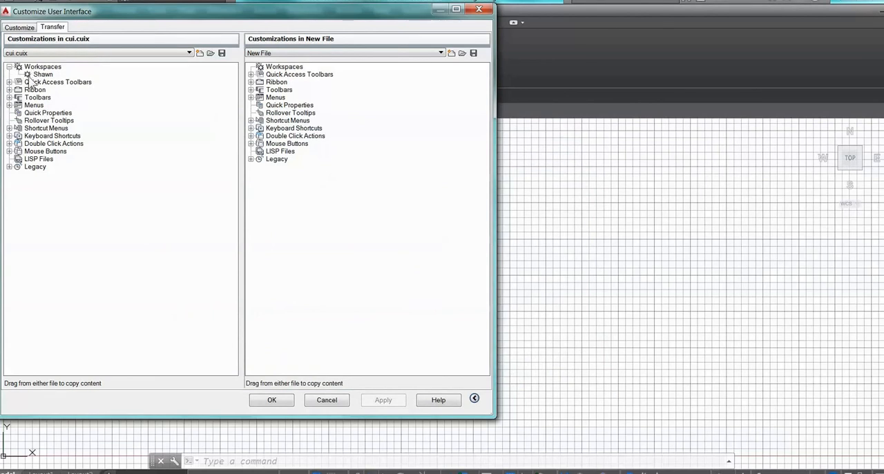
pyautogui.moveTo(30, 76); pyautogui.dragTo(295, 69)
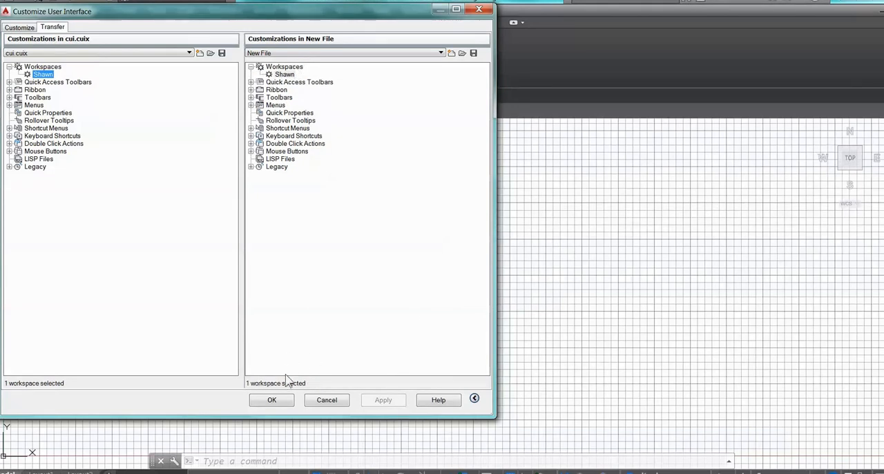
pyautogui.click(271, 402)
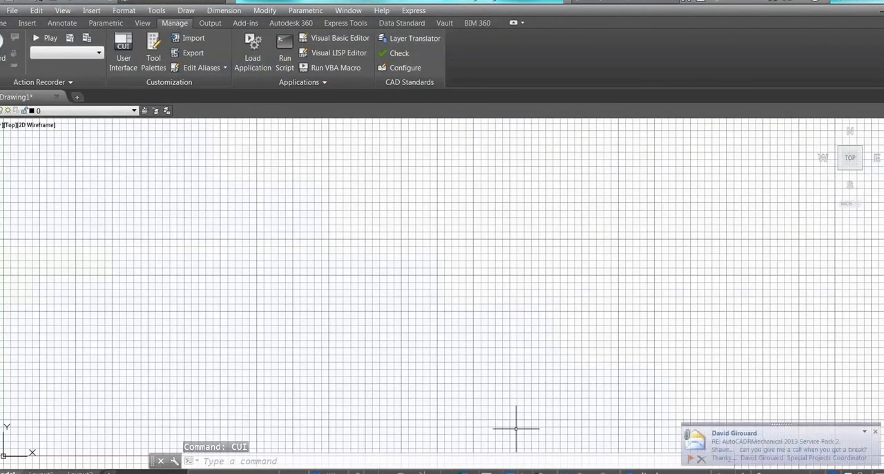
# - Delete the custom workspace named with the person's first name using the WORKSPACE command's Delete option, and confirm the deletion
pyautogui.click(874, 433)
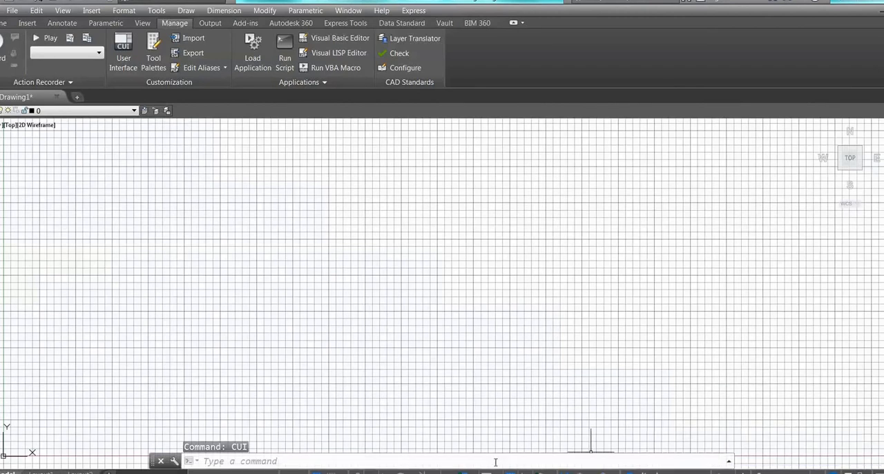
pyautogui.click(284, 460)
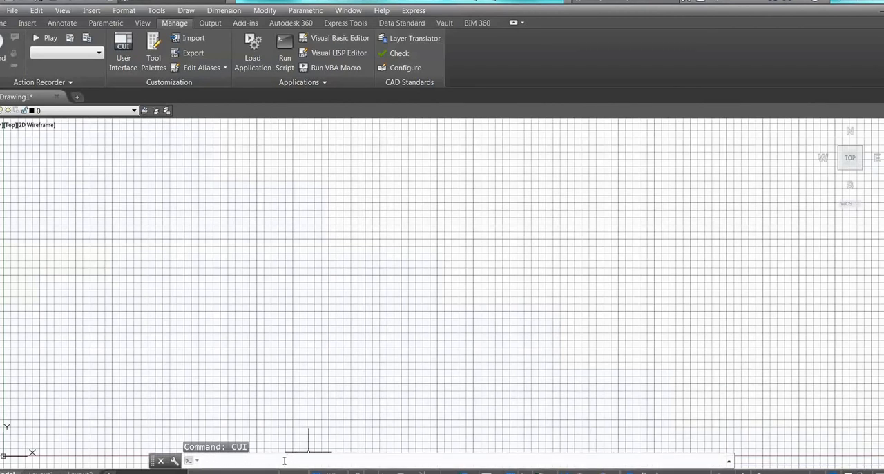
pyautogui.write('work')
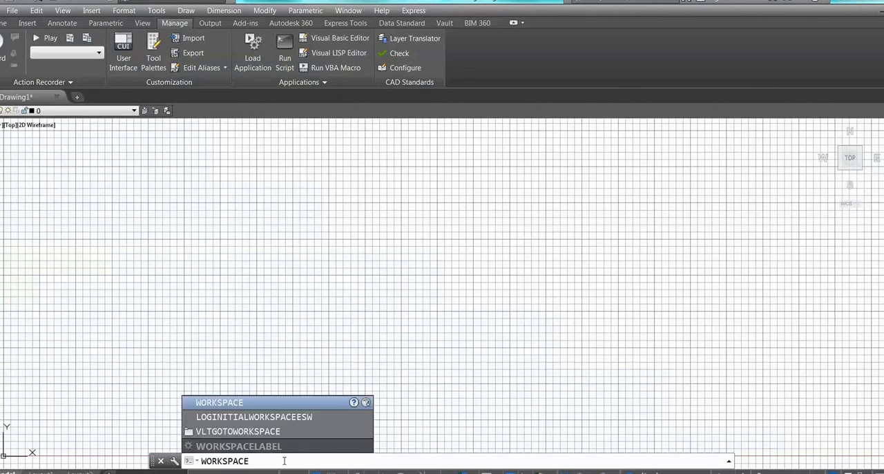
pyautogui.press('Return')
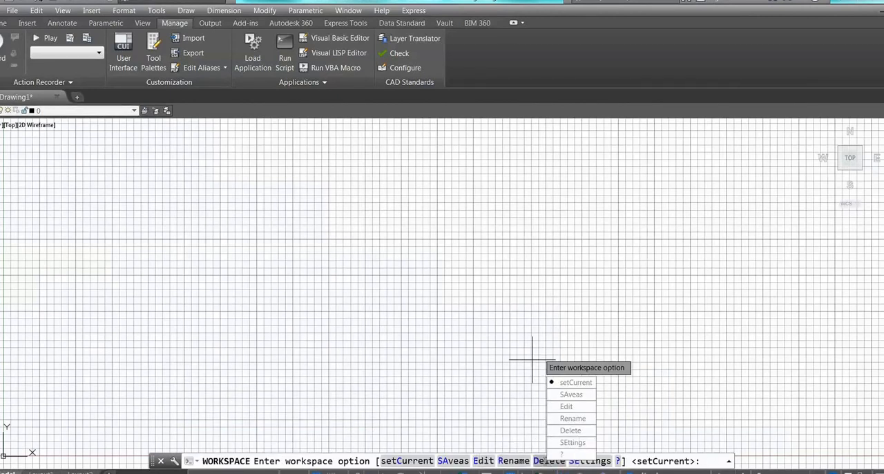
pyautogui.write('D')
pyautogui.press('Return')
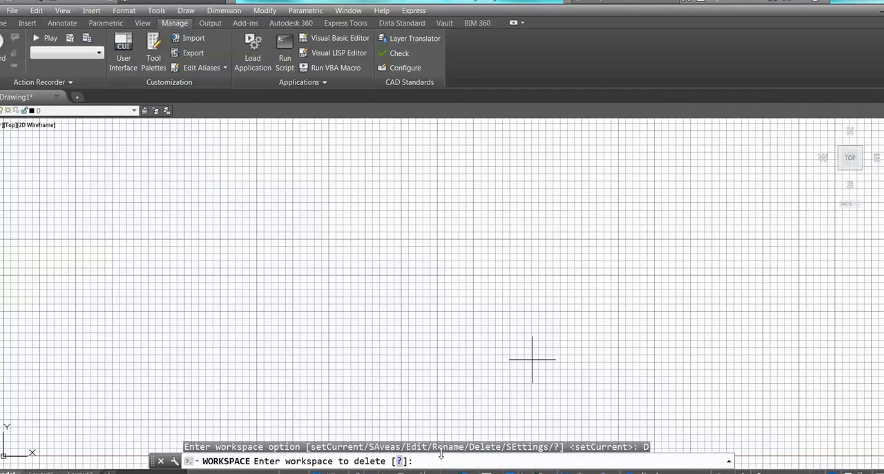
pyautogui.write('shawn')
pyautogui.press('Return')
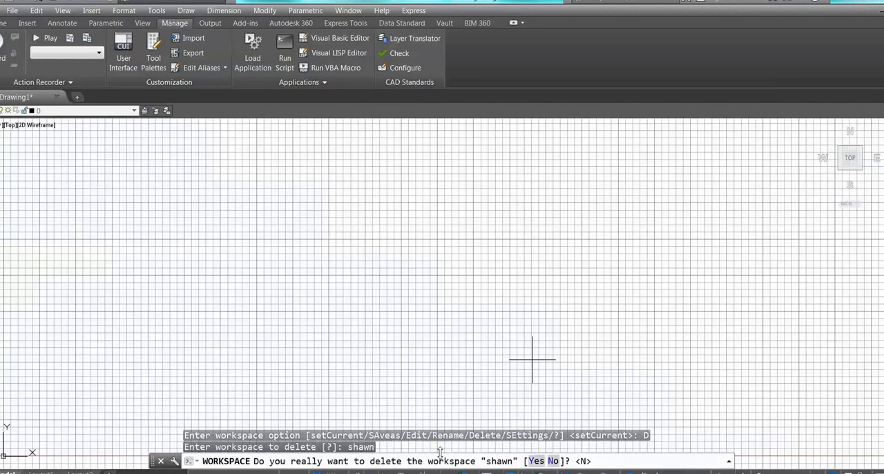
pyautogui.click(537, 461)
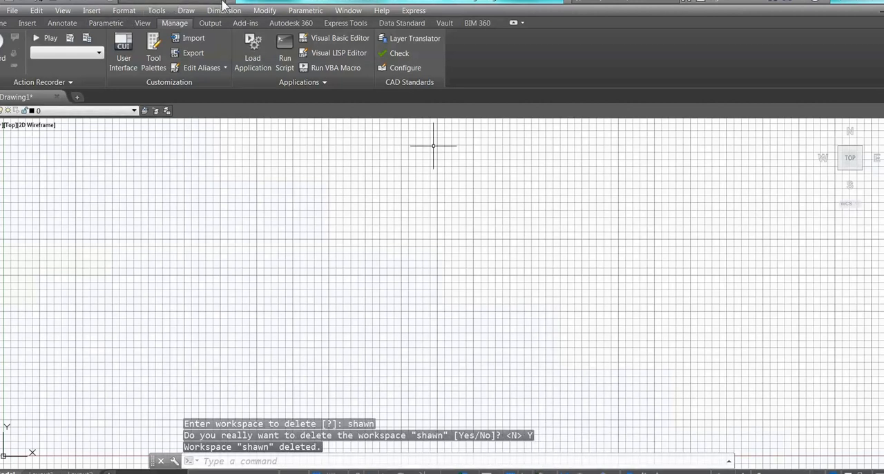
# - Check which workspaces are listed in the WORKSPACE command's settings and leave them without applying changes
pyautogui.click(222, 4)
pyautogui.click(228, 138)
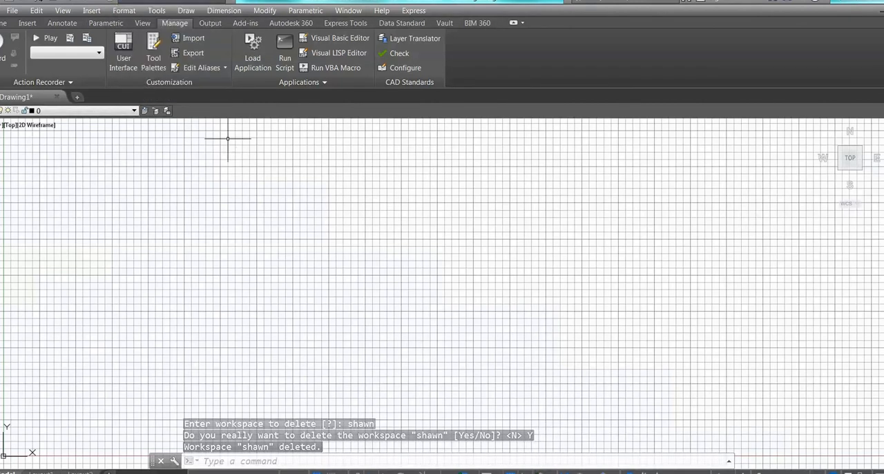
pyautogui.click(240, 462)
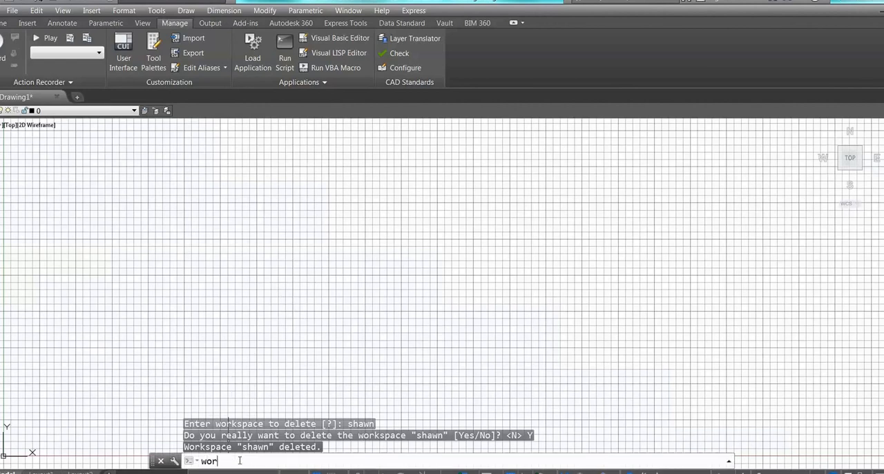
pyautogui.write('workspace')
pyautogui.press('Return')
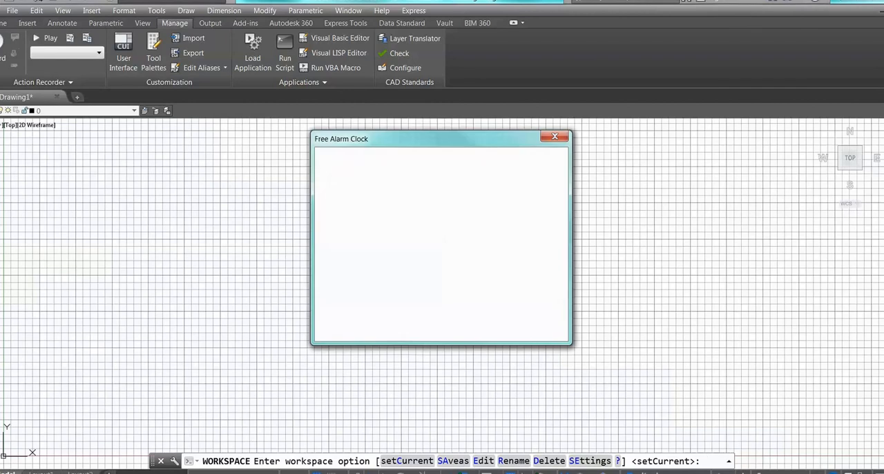
pyautogui.click(496, 310)
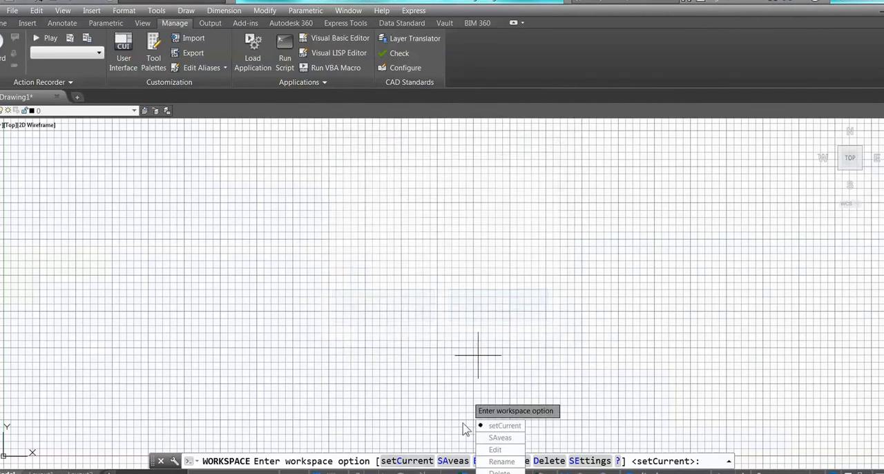
pyautogui.click(588, 460)
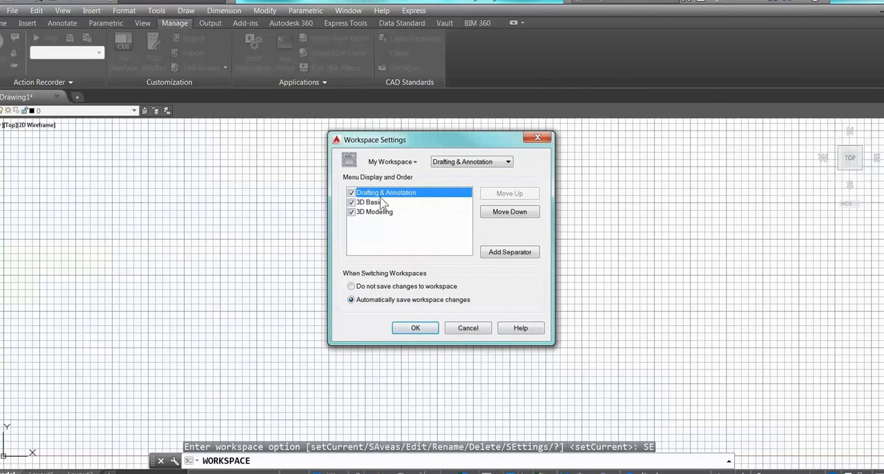
pyautogui.click(461, 329)
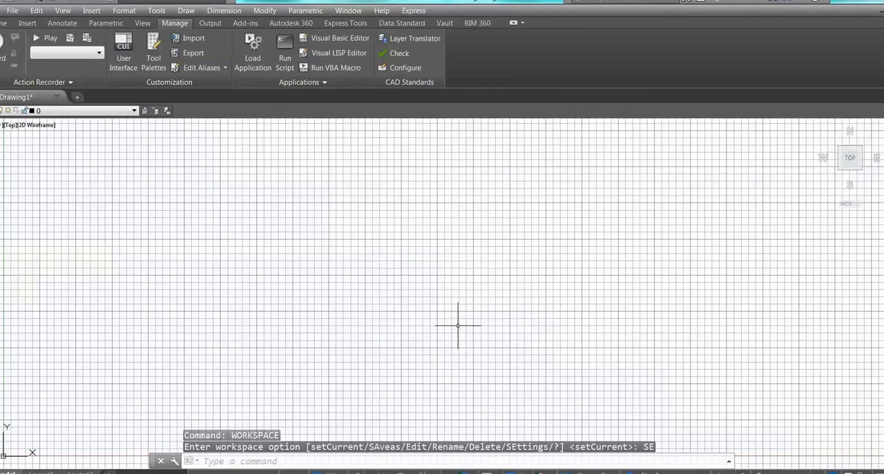